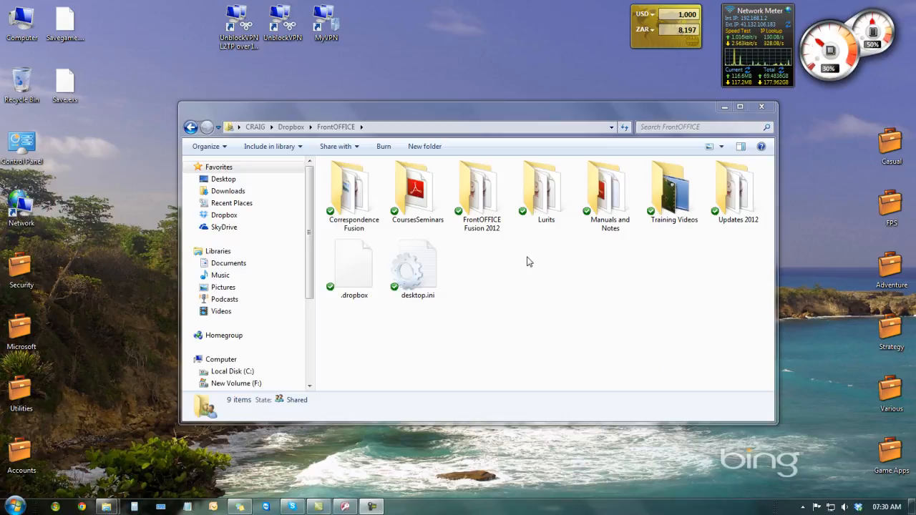
- Look into the Correspondence Fusion folder, then open the LettersResevoir.mdb database from the iSOFT folder on drive C
double_click(353, 224)
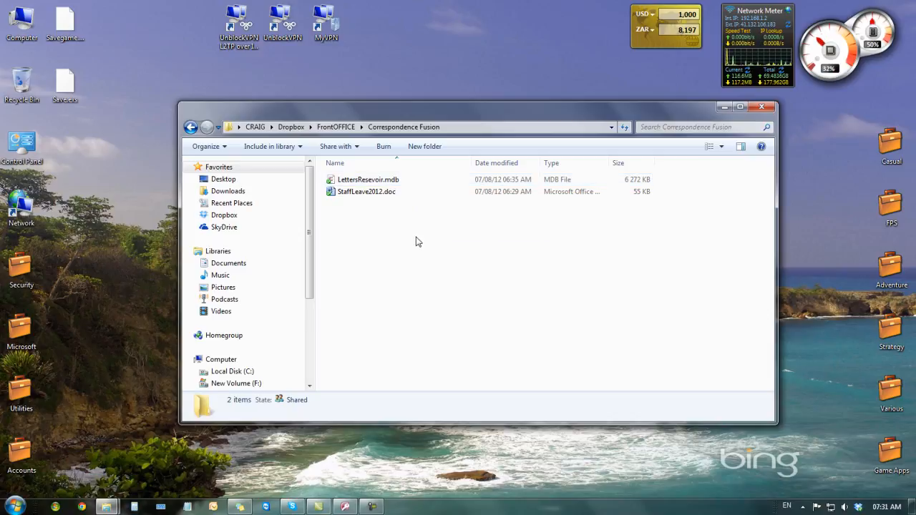
key(alt+Tab)
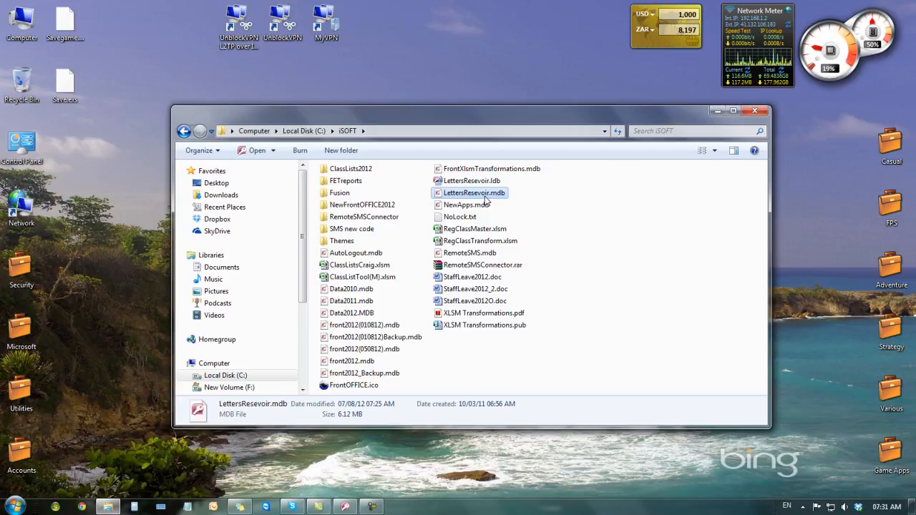
click(477, 279)
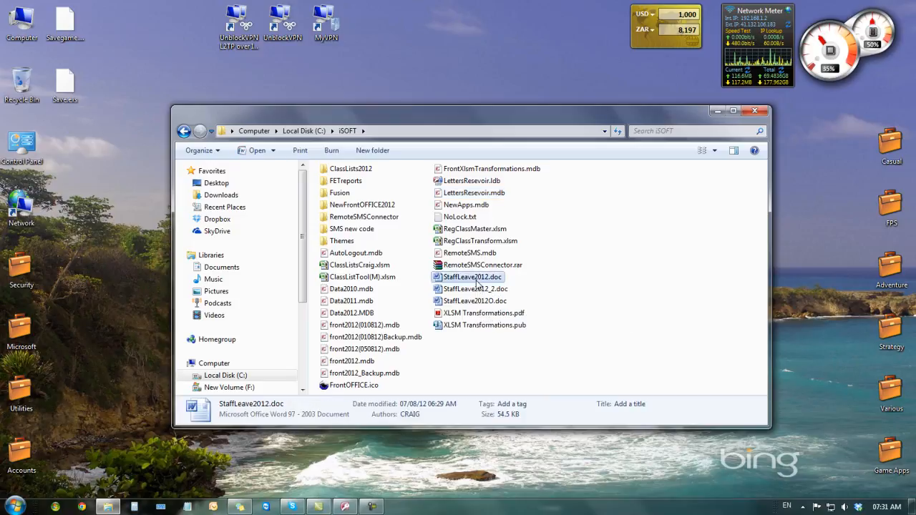
click(475, 193)
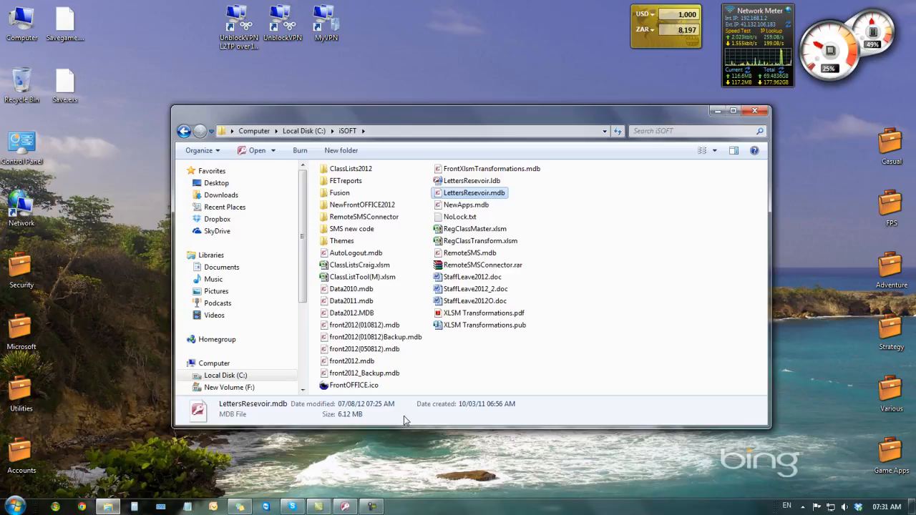
key(Return)
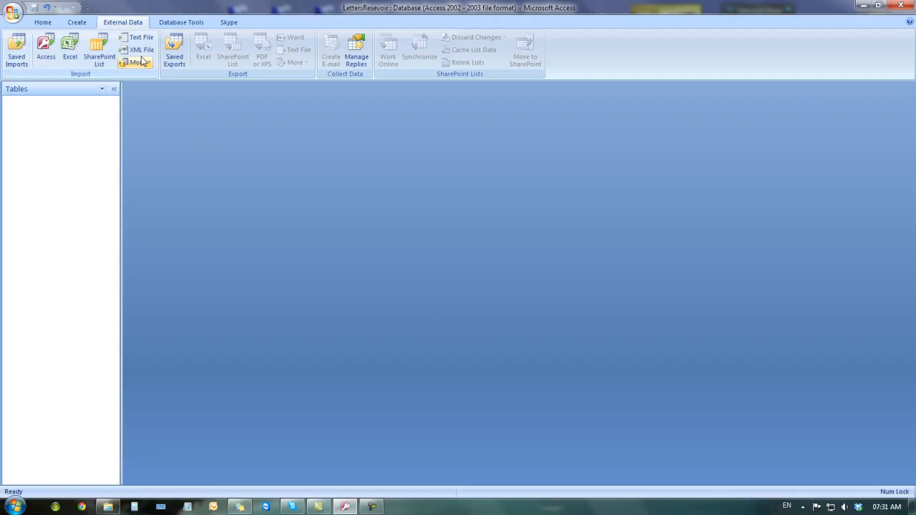
- Link all tables from C:\iSOFT\Data2012.MDB into the LettersResevoir database as linked tables
click(45, 49)
click(295, 255)
click(636, 178)
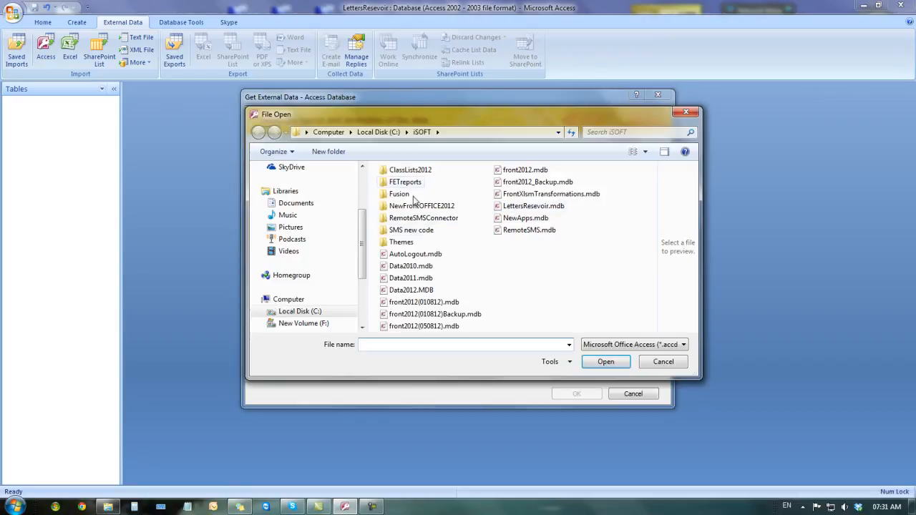
double_click(406, 293)
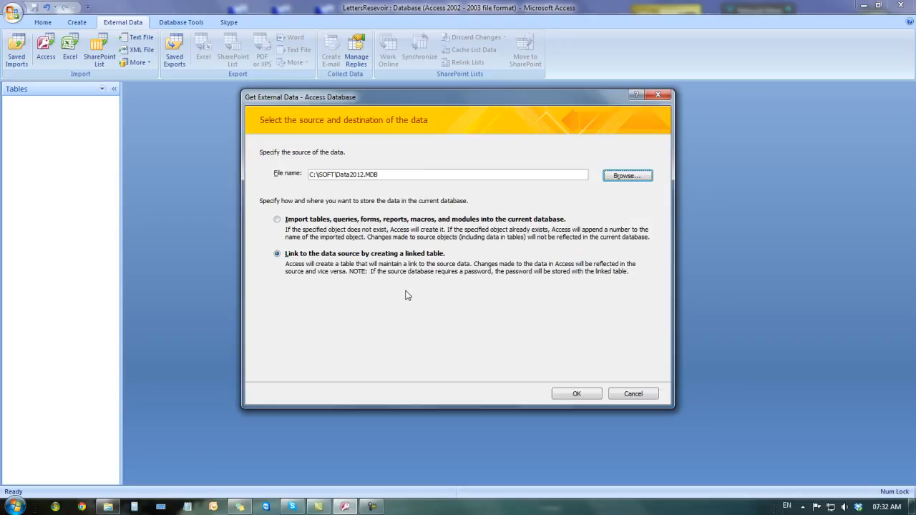
click(579, 395)
click(247, 90)
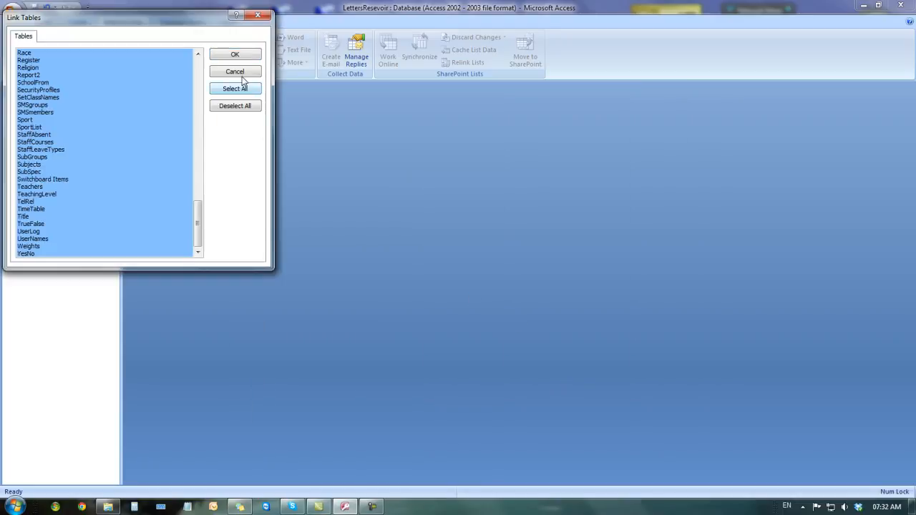
click(237, 56)
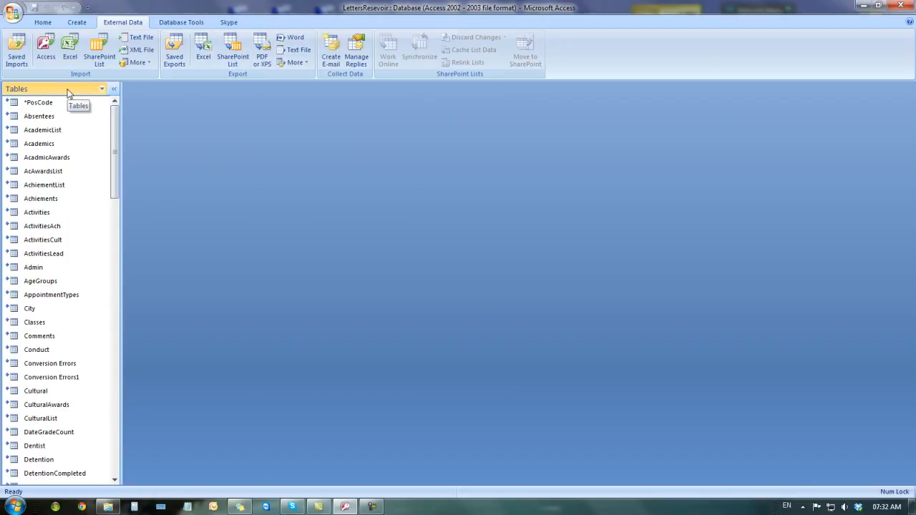
- Check the records of the MergeStaffLeave query, then close the query and the database
click(67, 88)
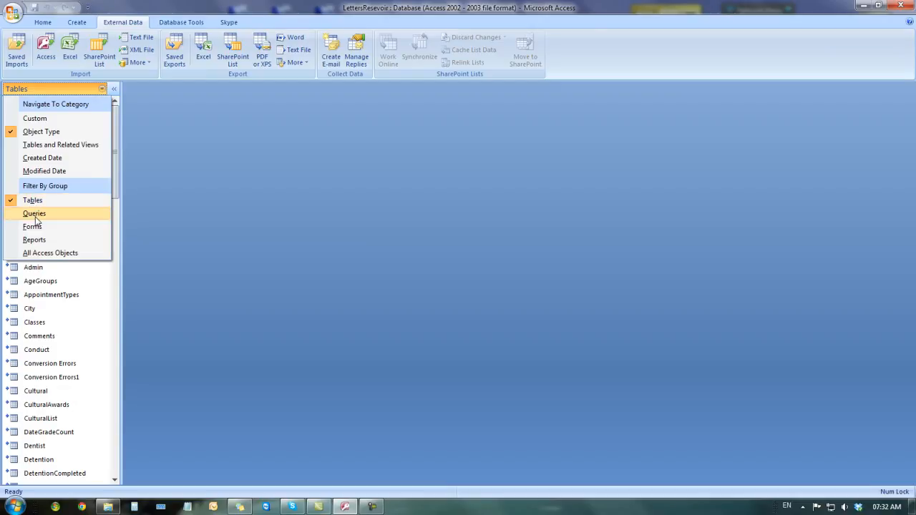
click(35, 214)
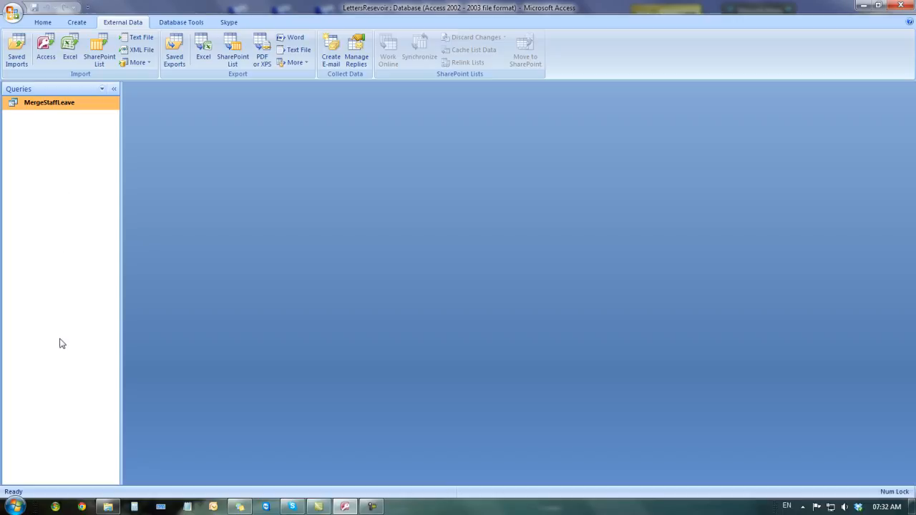
double_click(57, 104)
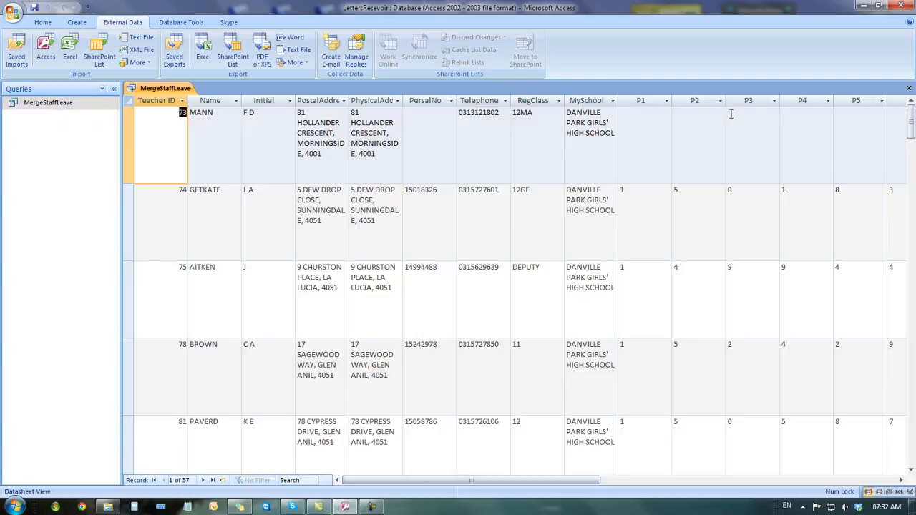
click(909, 87)
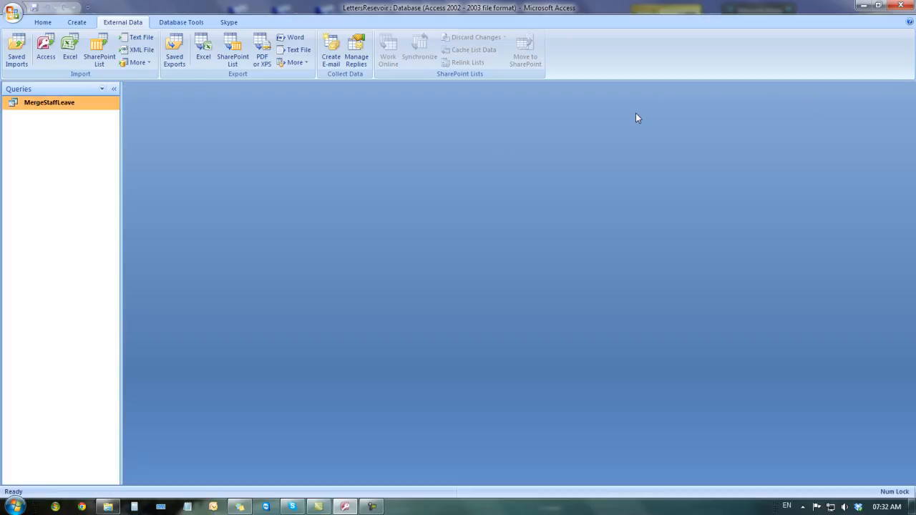
click(899, 5)
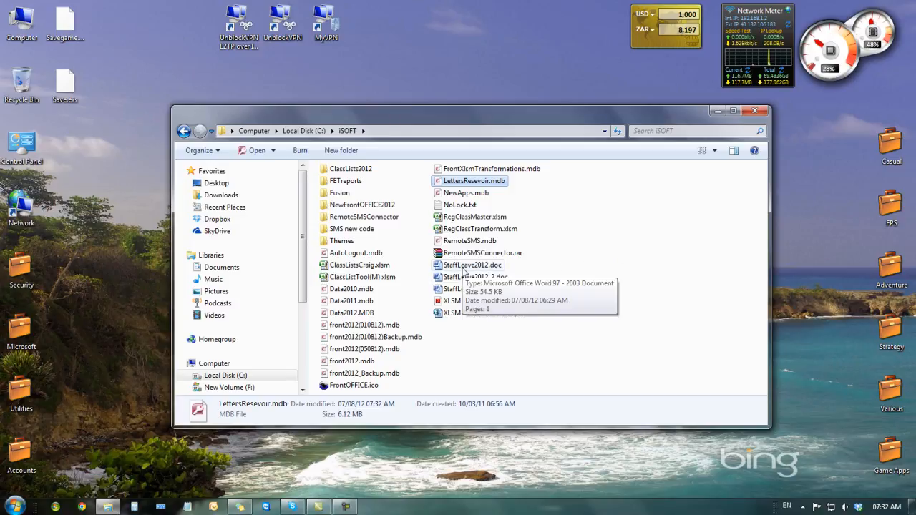
- Open StaffLeave2012.doc from the iSOFT folder in Word with its MergeStaffLeave data and look through the leave form
click(464, 266)
double_click(464, 267)
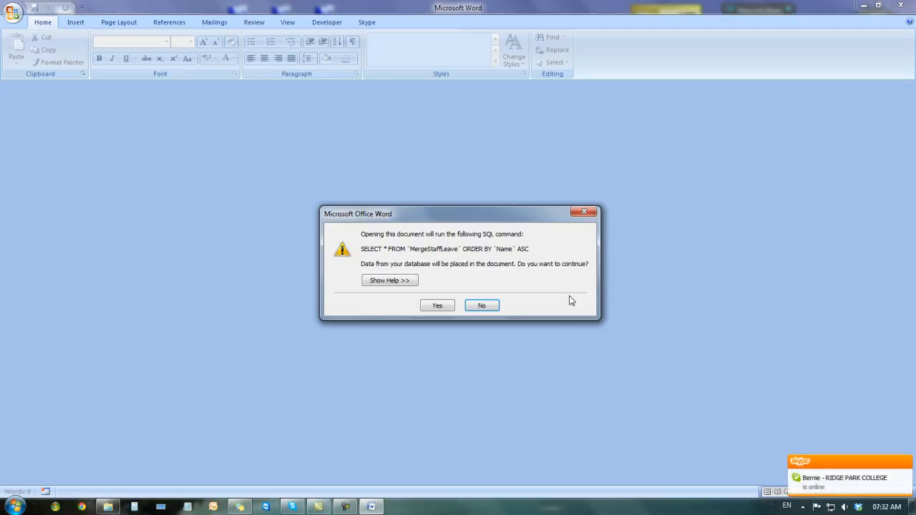
click(449, 306)
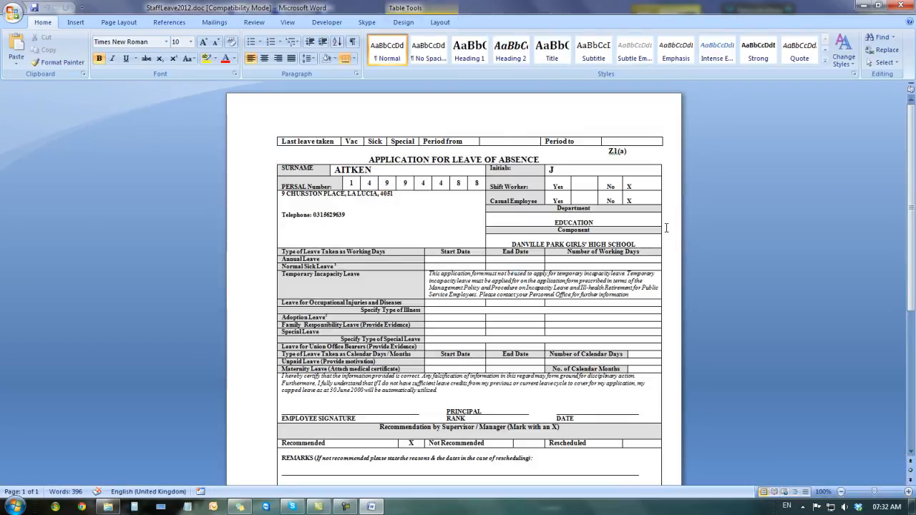
scroll(663, 236, down, 7)
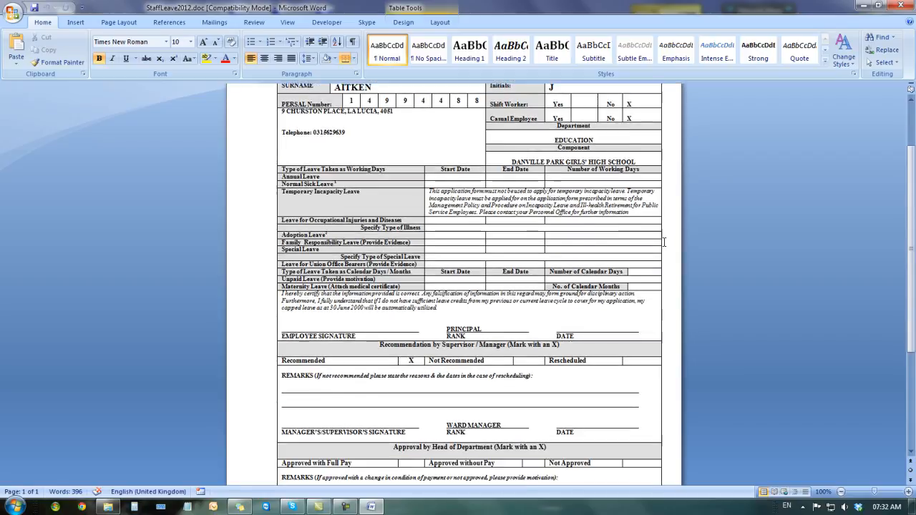
scroll(664, 246, up, 4)
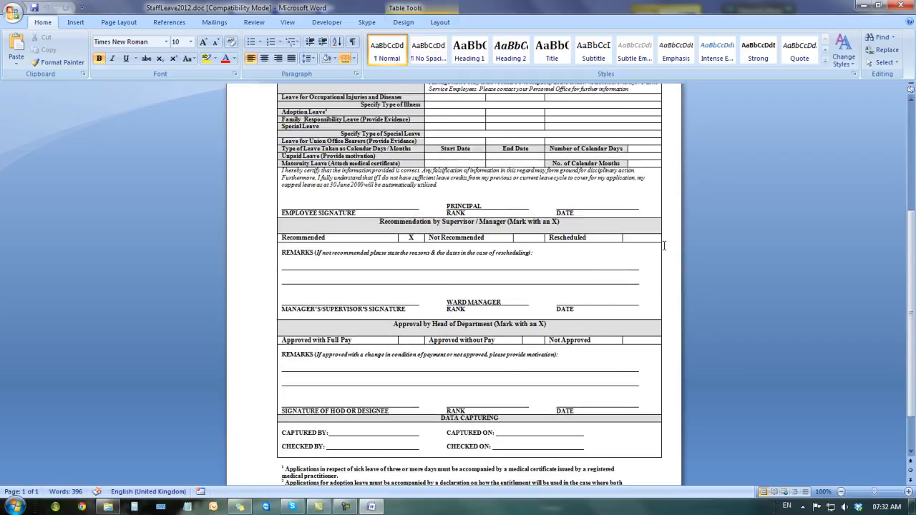
scroll(663, 246, up, 4)
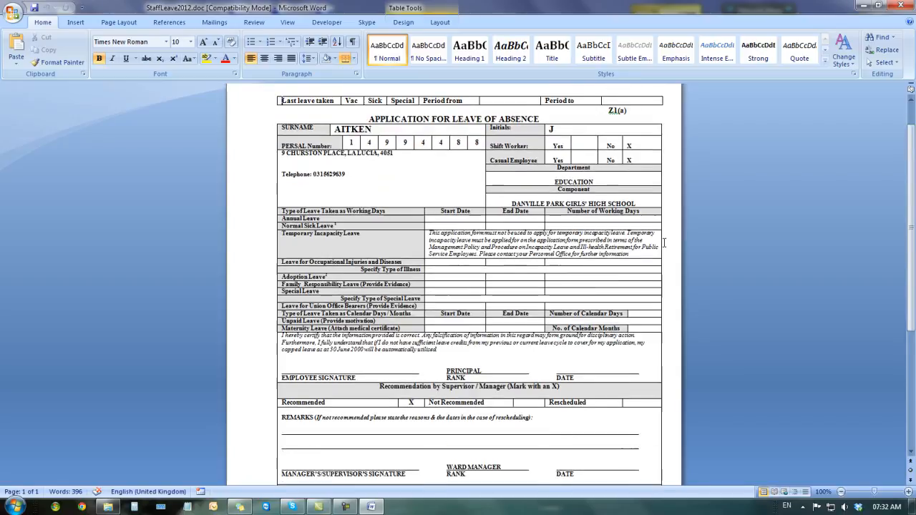
scroll(663, 241, up, 1)
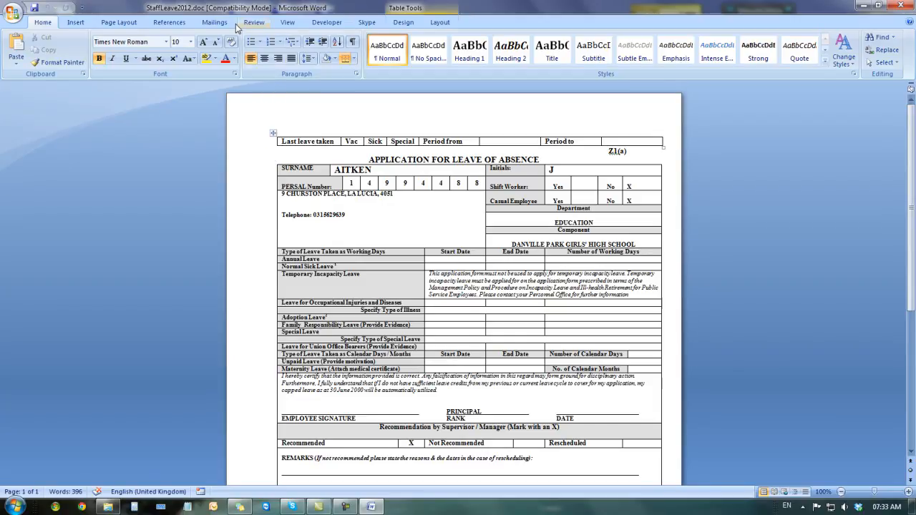
- Preview the first few merged records in the leave form and return to the first record
click(214, 23)
click(395, 50)
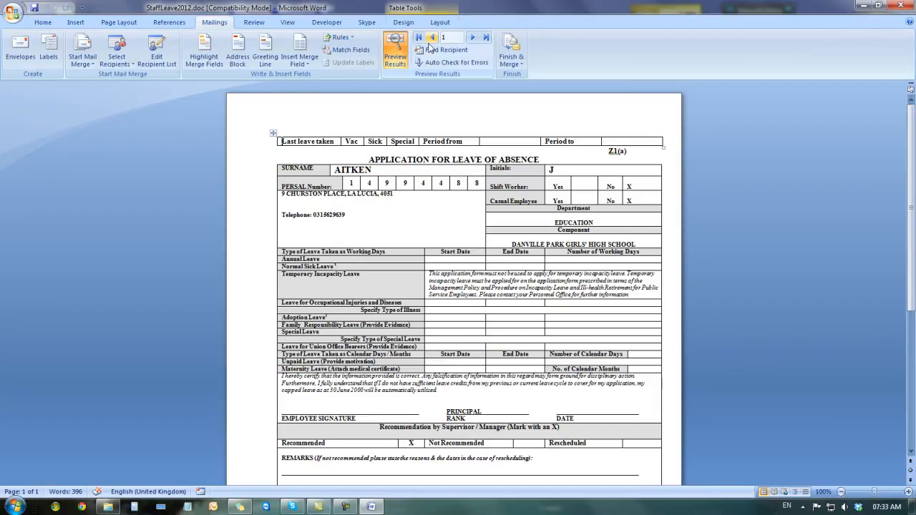
click(472, 37)
click(472, 38)
click(473, 38)
click(432, 38)
click(432, 38)
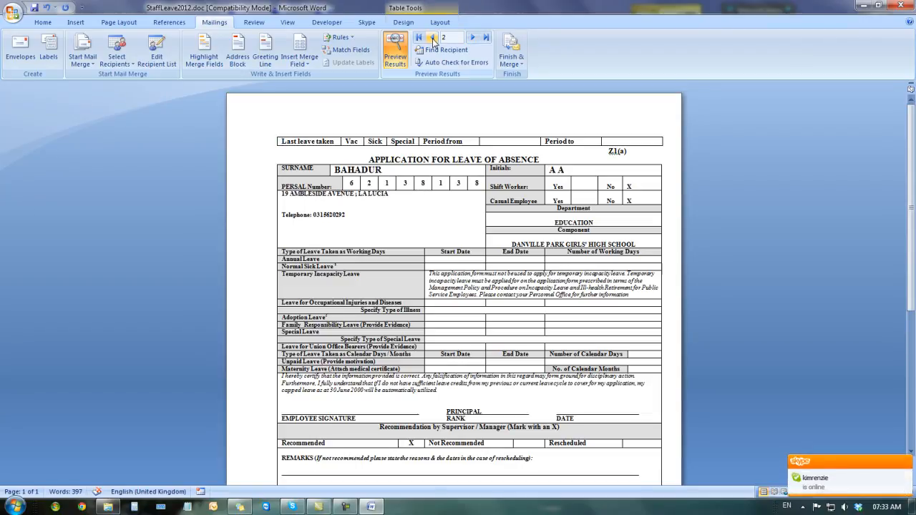
click(432, 38)
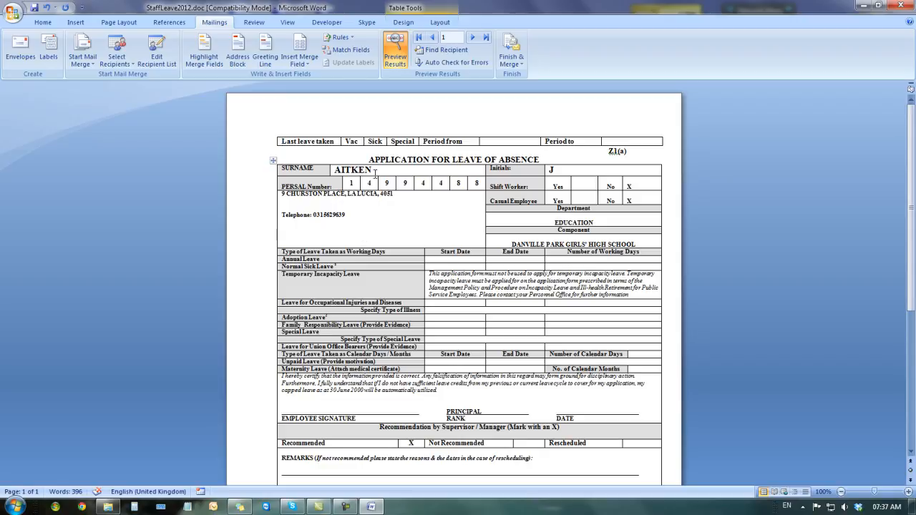
click(475, 40)
click(475, 40)
click(475, 40)
click(418, 37)
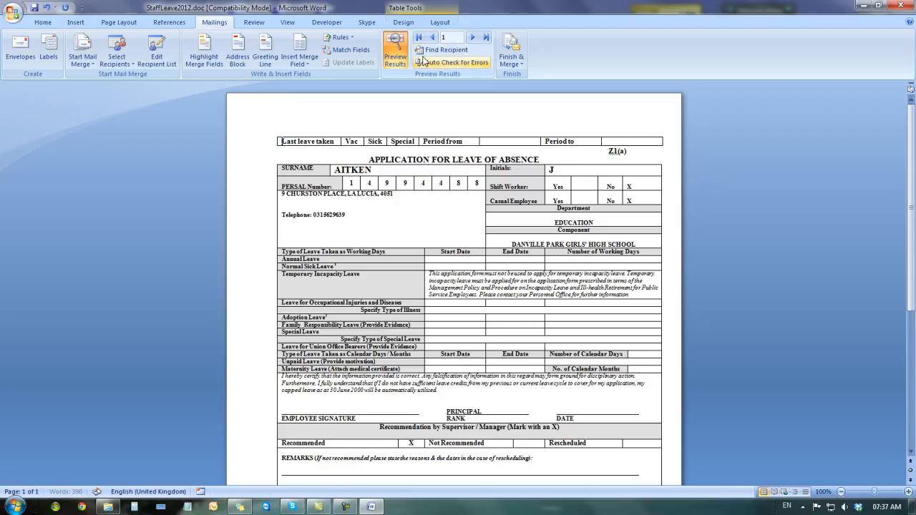
- Choose the staff member at record 15 in the mail merge recipient list to fill the form with their details
click(158, 61)
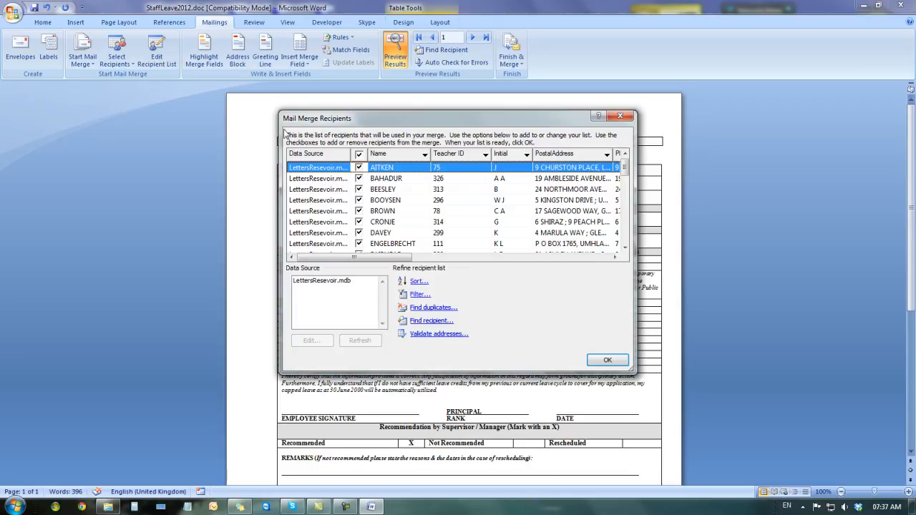
scroll(422, 229, down, 2)
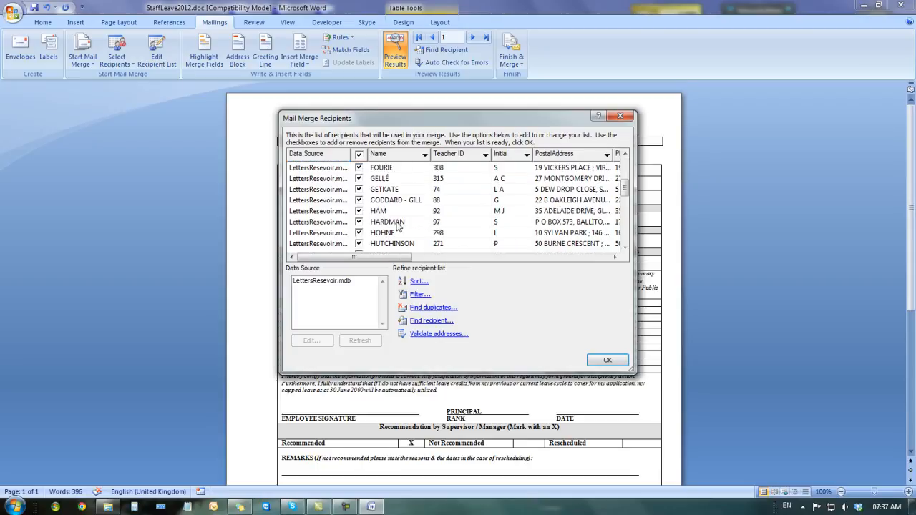
click(398, 223)
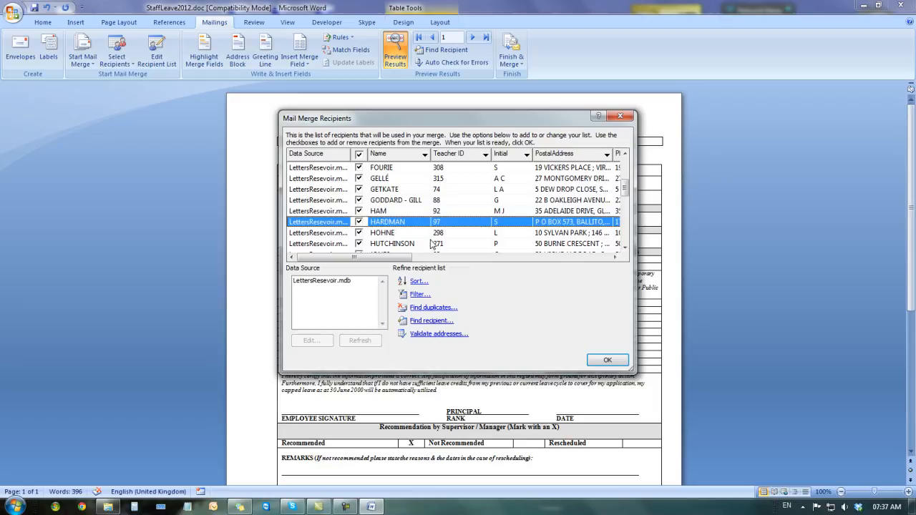
click(605, 360)
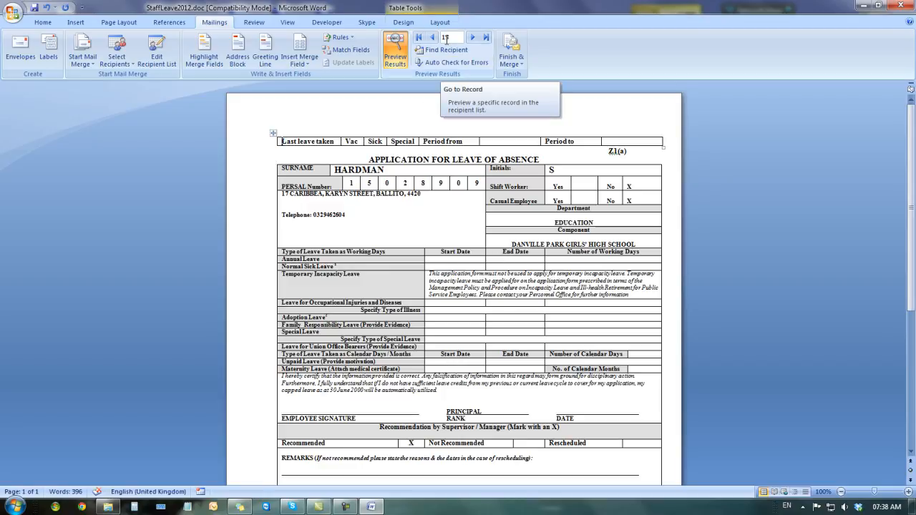
- Fill in the last leave taken with 10.07.12 as both Period from and Period to
click(503, 141)
text(10.0)
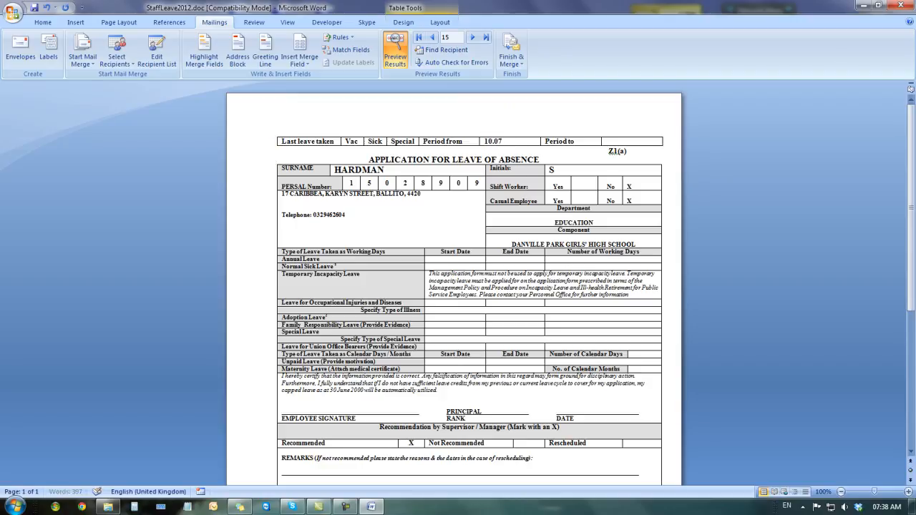
text(7.12)
click(608, 141)
text(10.07.12)
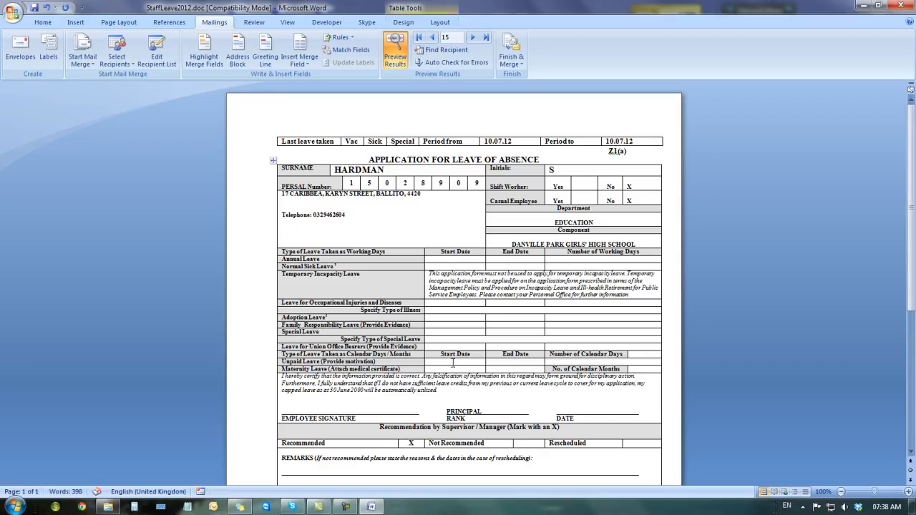
- Enter Normal Sick Leave with start date 10.07.12, end date 10.07.12 and 1 working day
click(448, 303)
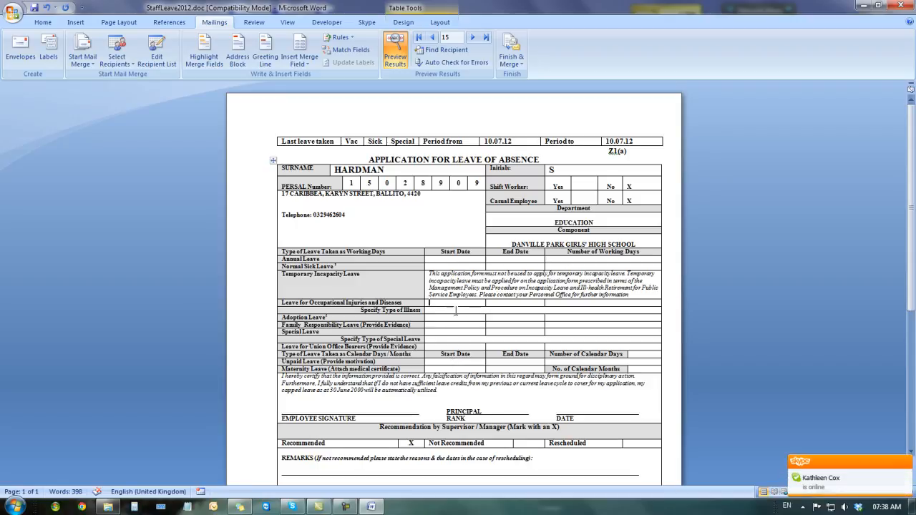
click(458, 261)
click(451, 268)
text(10.07.12)
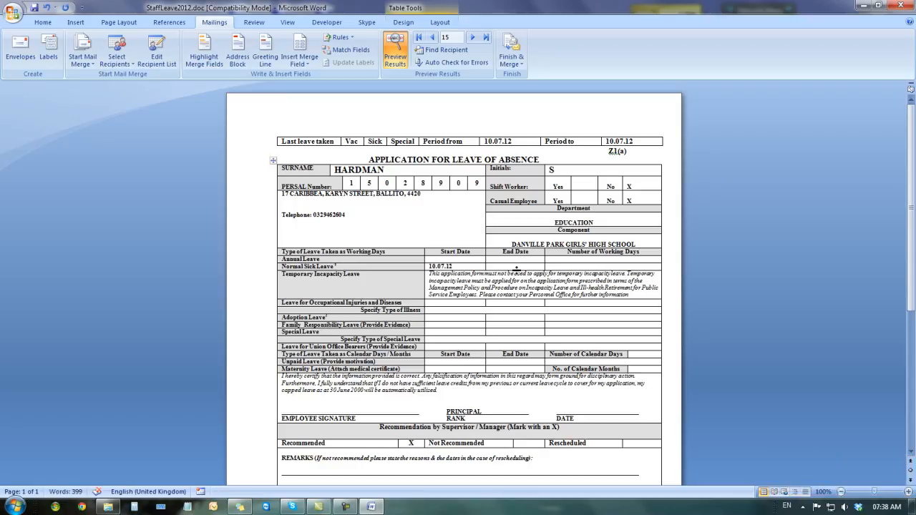
key(Tab)
text(10.07.12)
click(569, 266)
text(1)
- Set up merging to the printer for the current record only, and cancel without printing
click(510, 64)
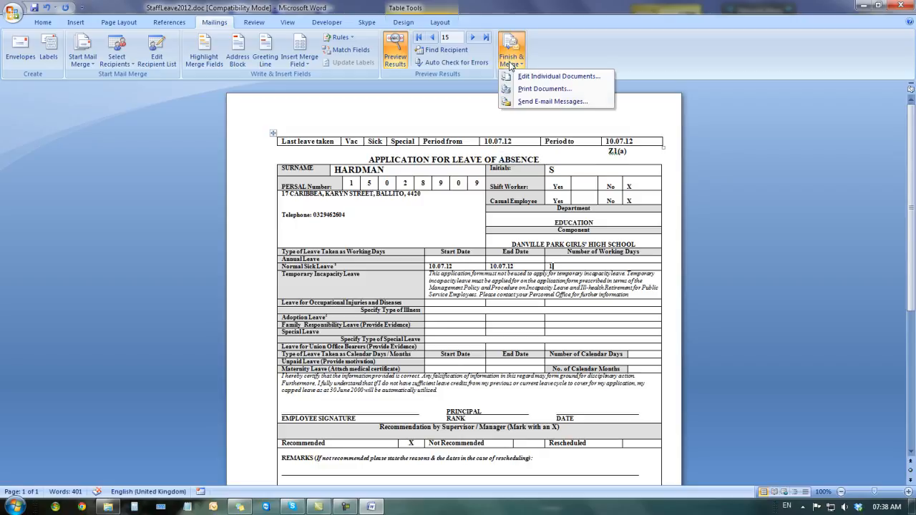
click(544, 89)
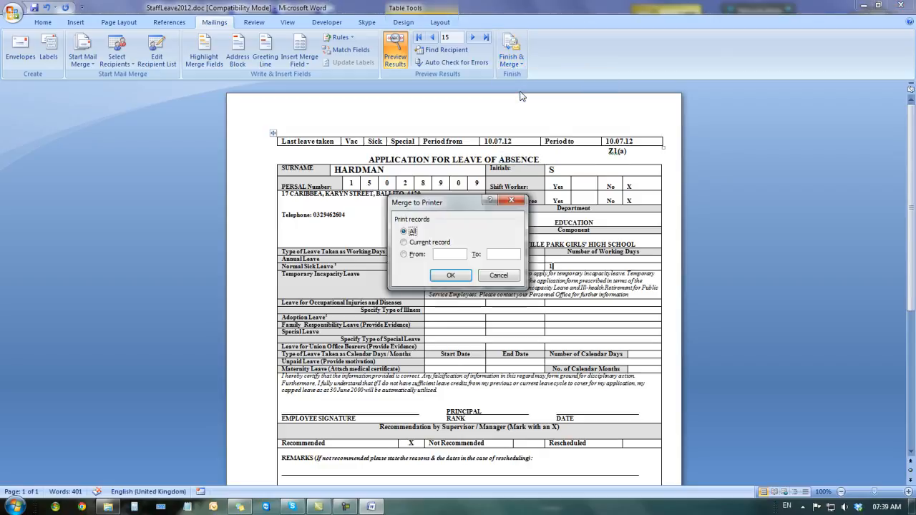
click(404, 244)
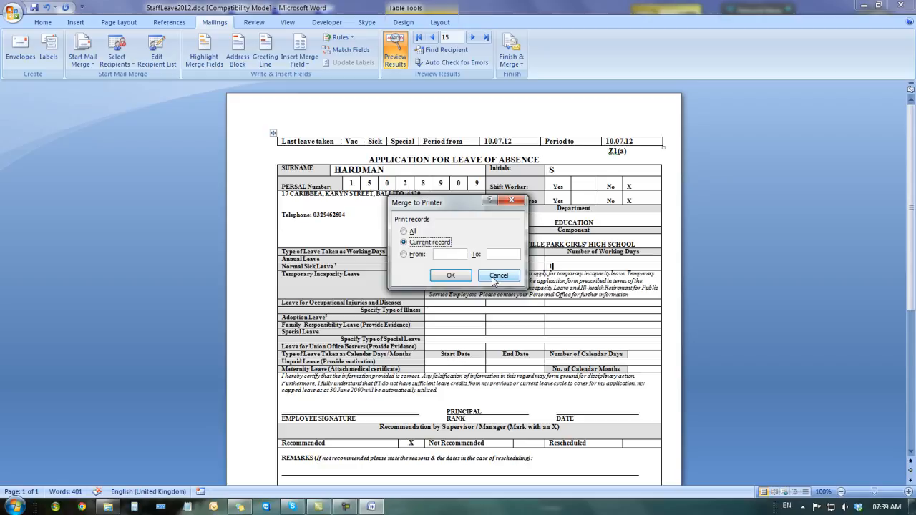
click(493, 279)
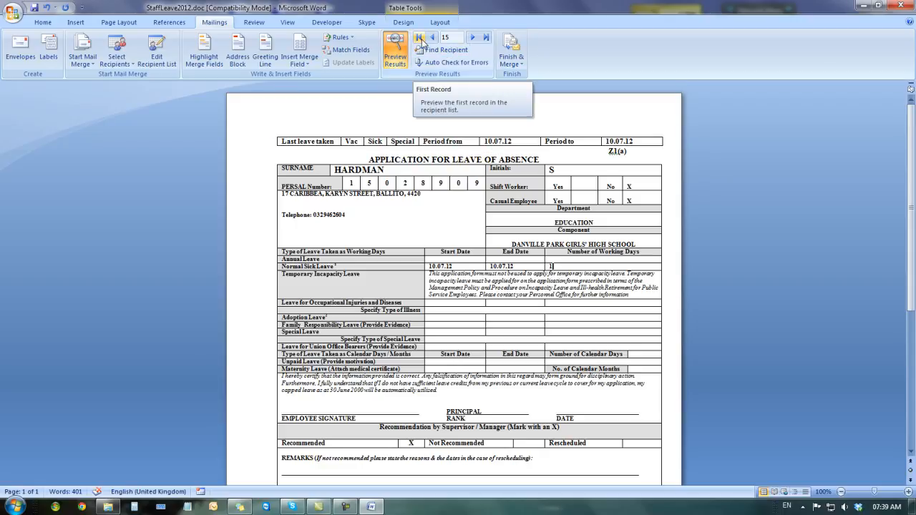
- Preview the first recipient's record in the leave form and look over the recommendation, approval and data capturing sections
click(419, 38)
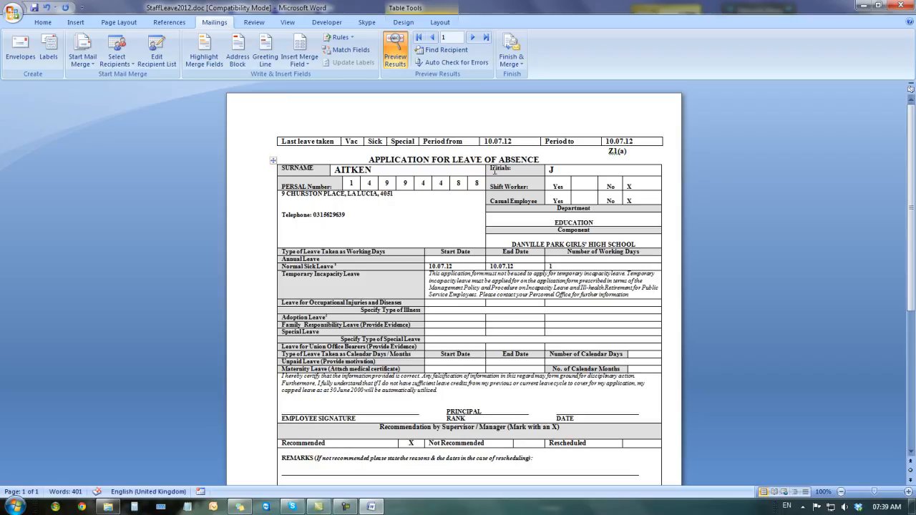
scroll(501, 214, down, 2)
scroll(503, 222, down, 8)
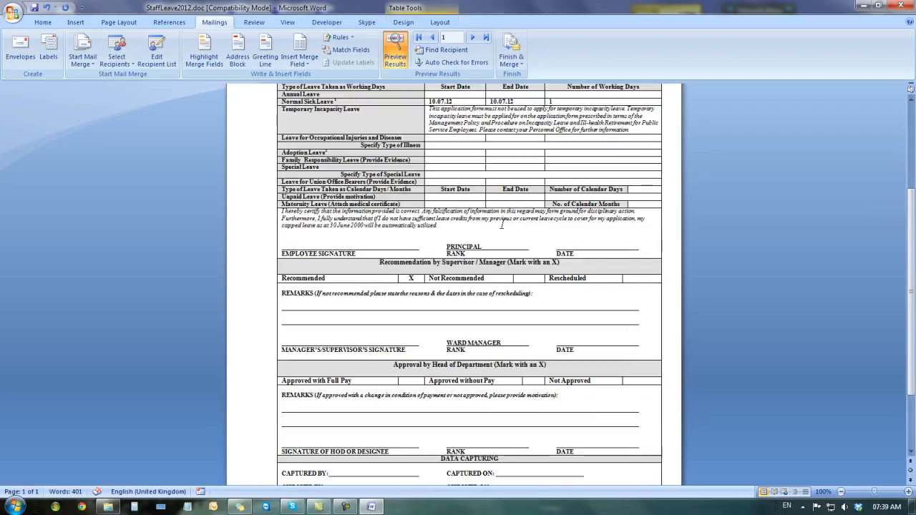
scroll(504, 223, up, 9)
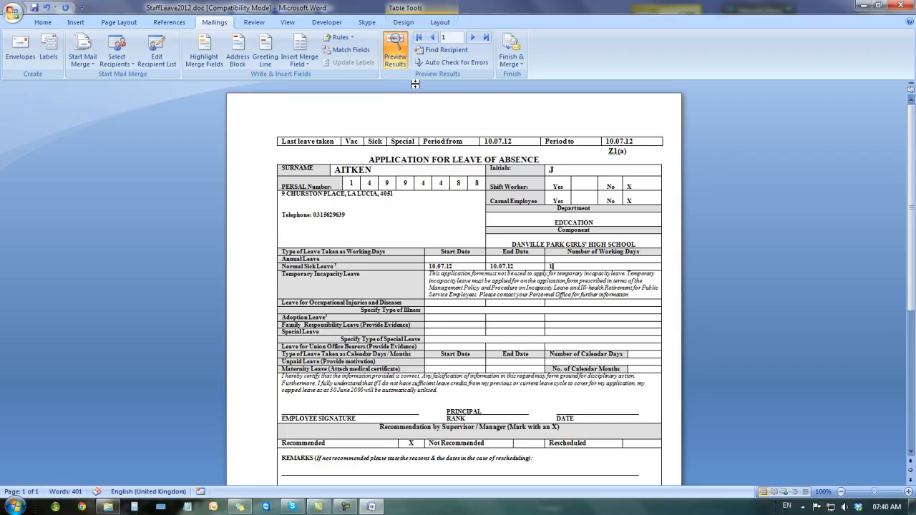
- Close StaffLeave2012.doc without saving the changes and close the iSOFT folder window
click(899, 5)
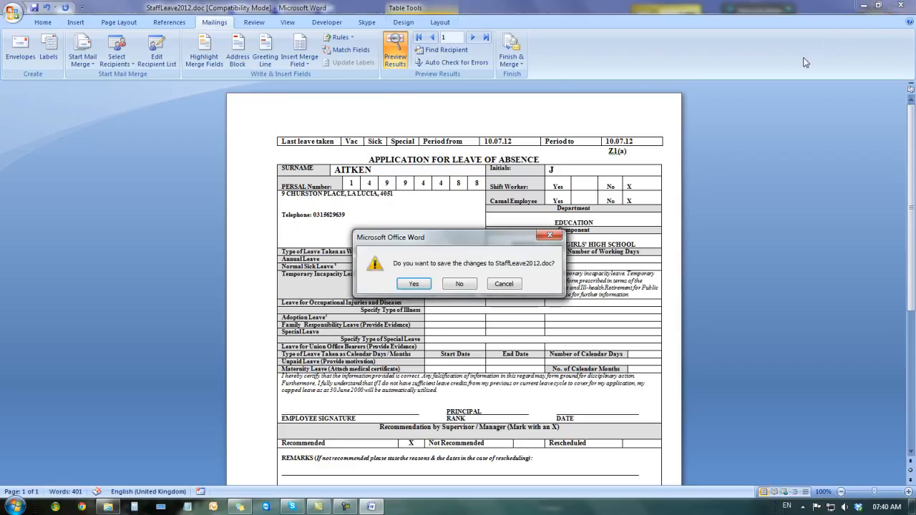
click(459, 284)
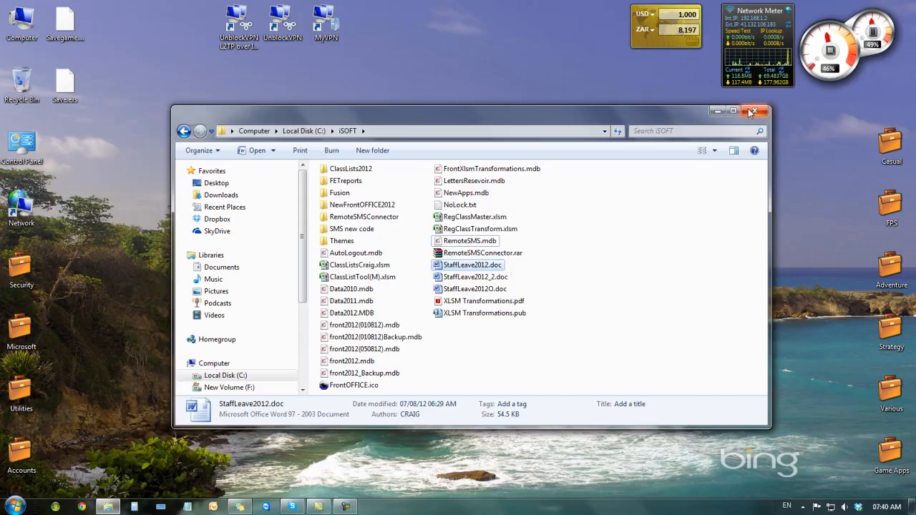
click(752, 112)
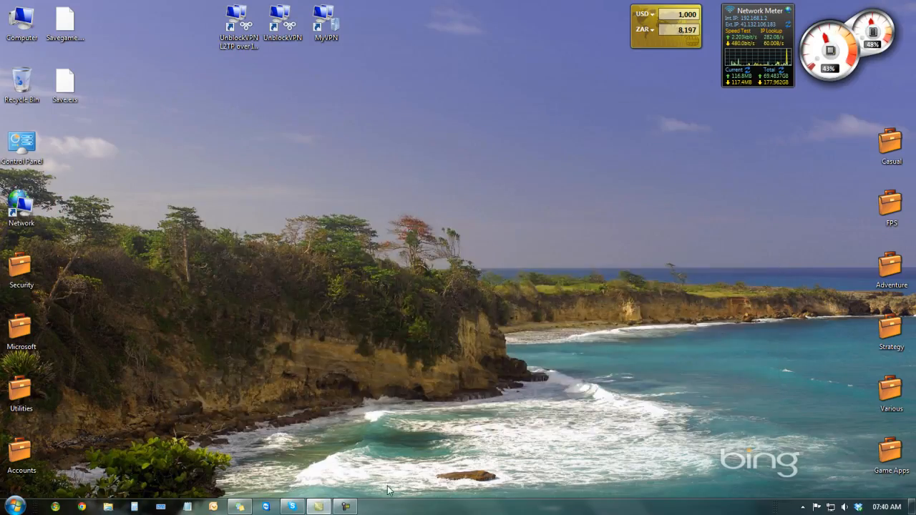
mouse_move(321, 508)
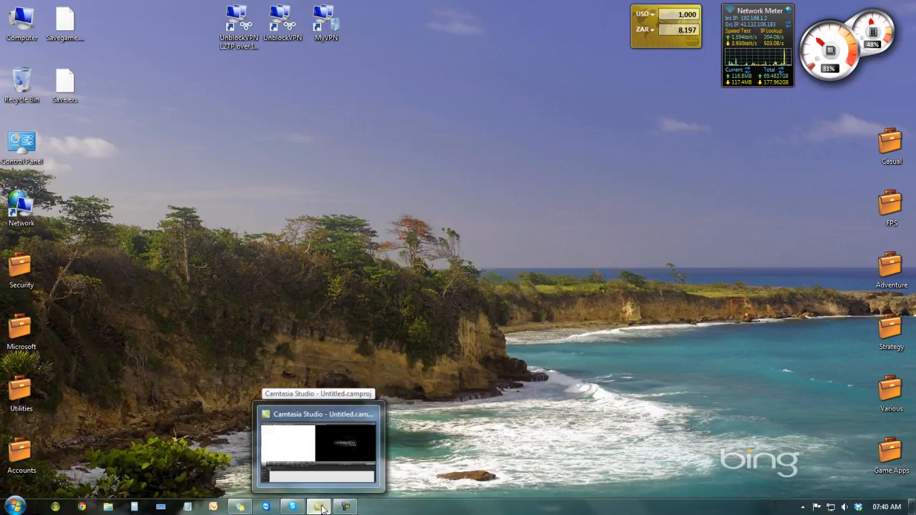
mouse_move(350, 508)
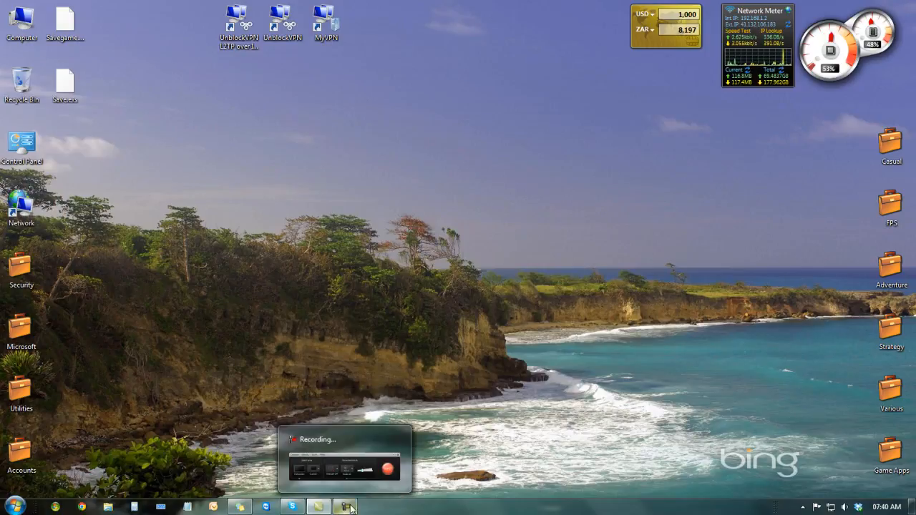
click(350, 509)
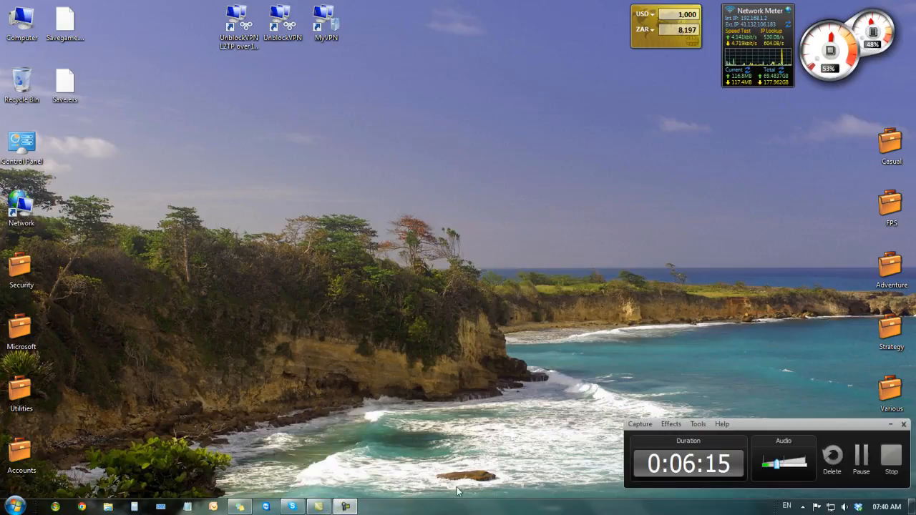